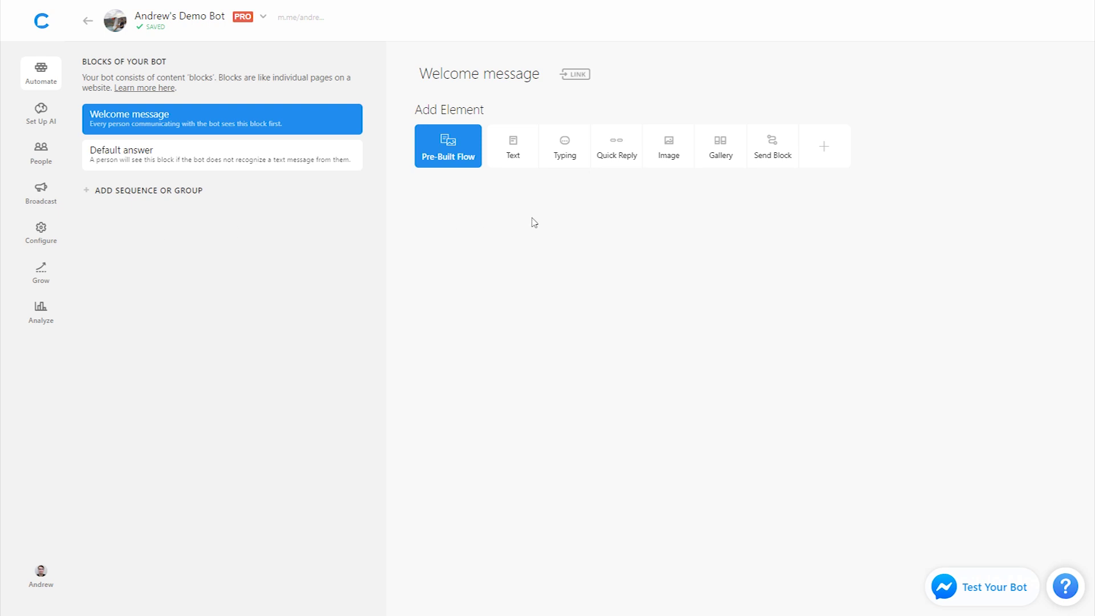
- Add a Welcome message text card reading 'Tap below to get your free PDF'
click(512, 161)
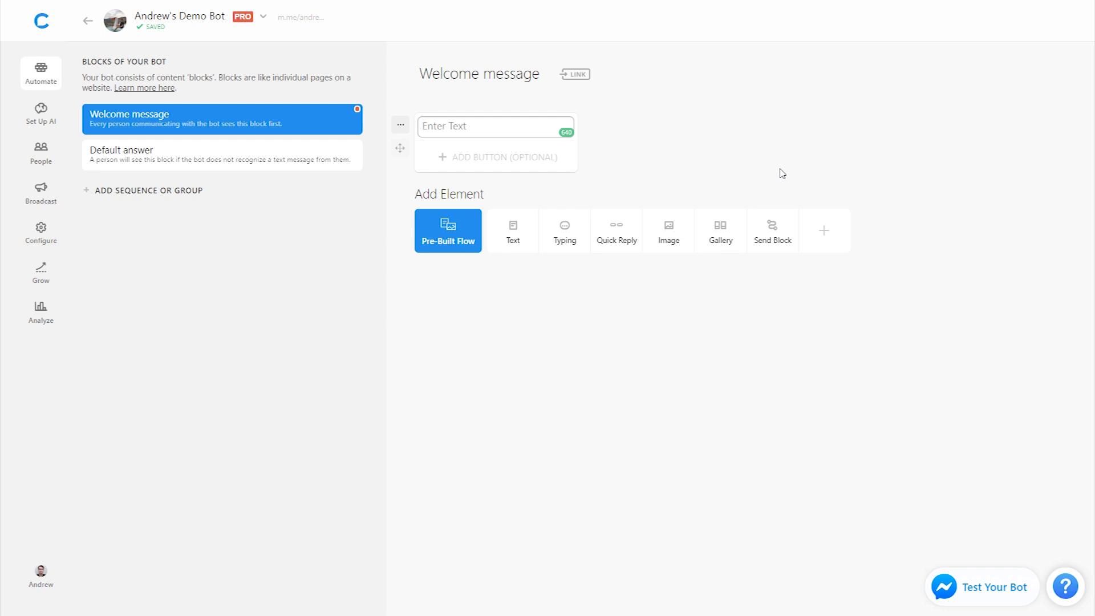
text(Tap below to get your free PDF)
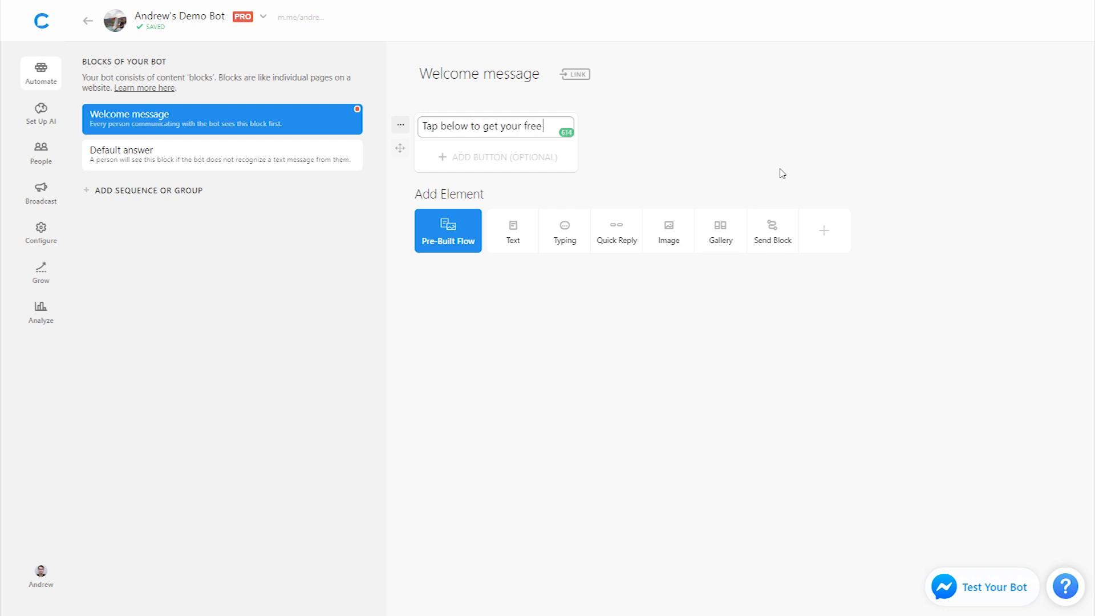
click(781, 177)
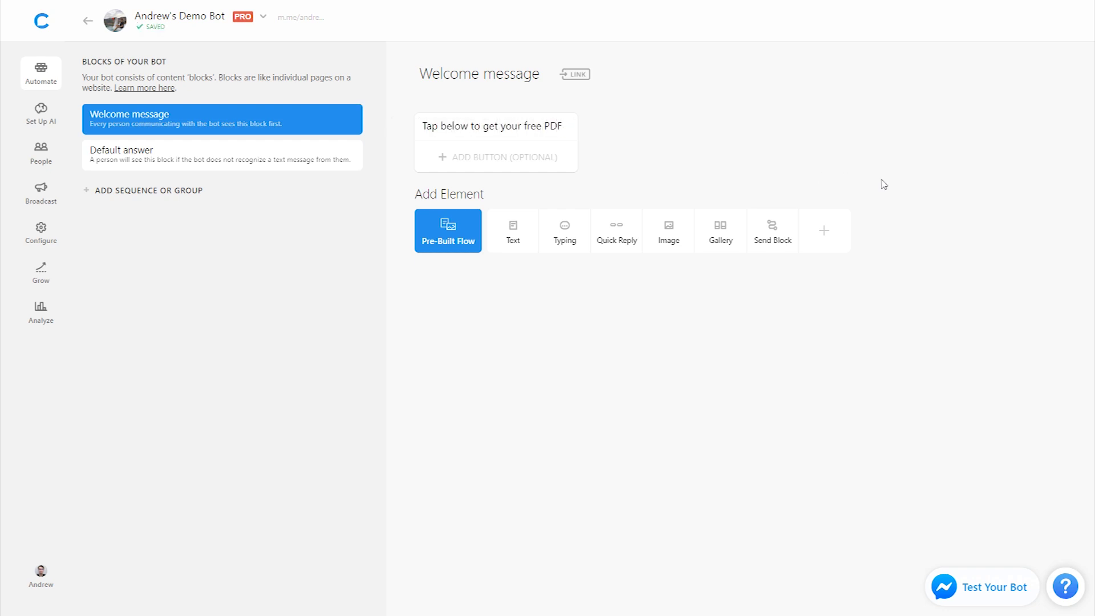
- Insert a JSON API plugin card below the welcome text
click(839, 228)
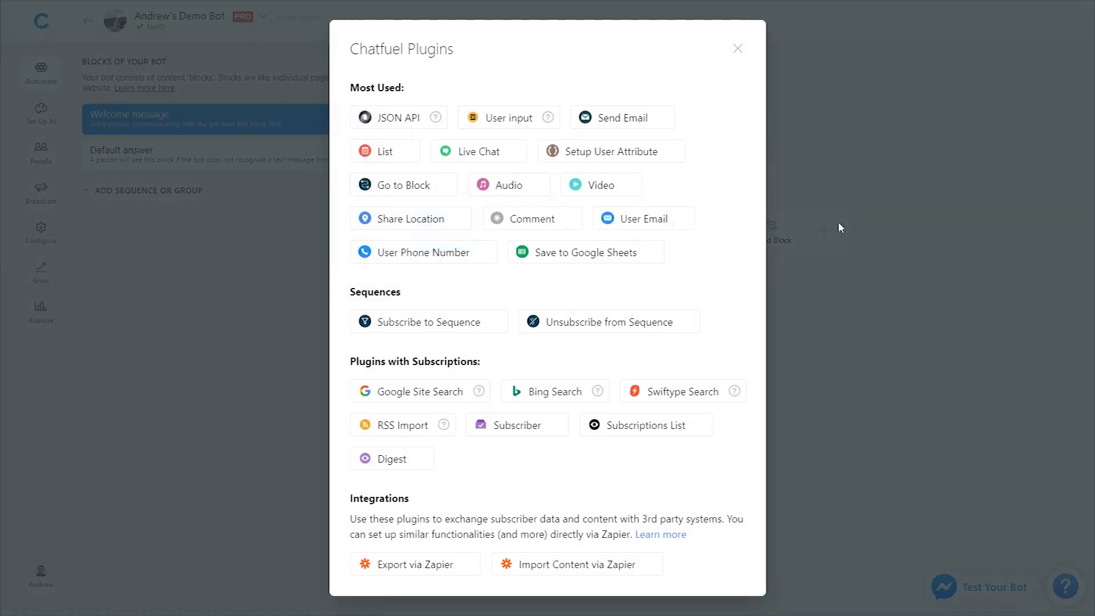
click(416, 130)
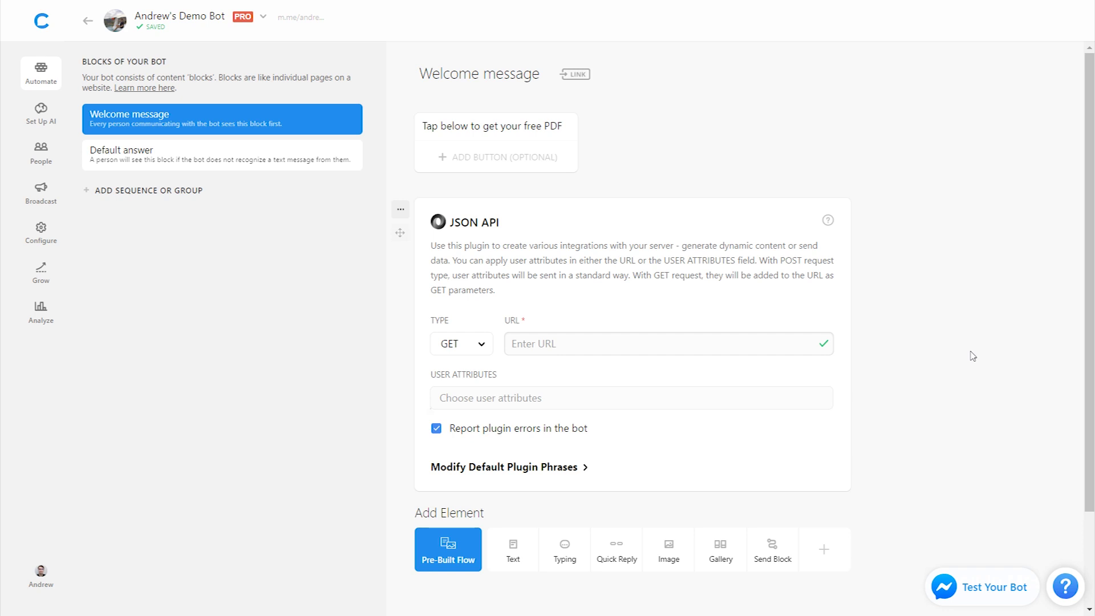
- In the JSON API docs, select the full Sending files example JSON with the ticket.pdf attachment
key(F11)
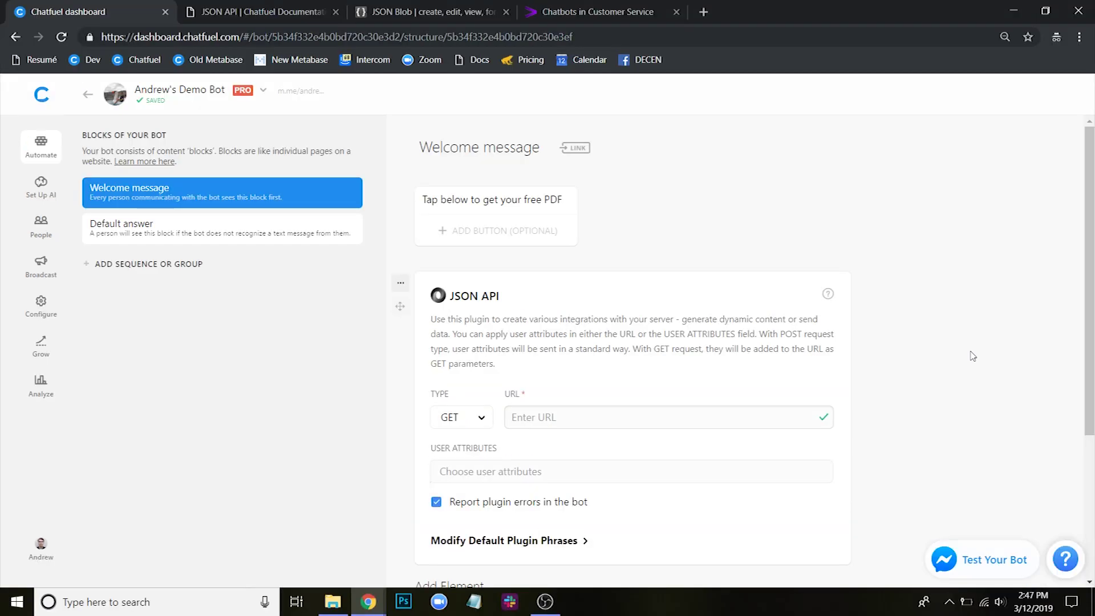
click(283, 6)
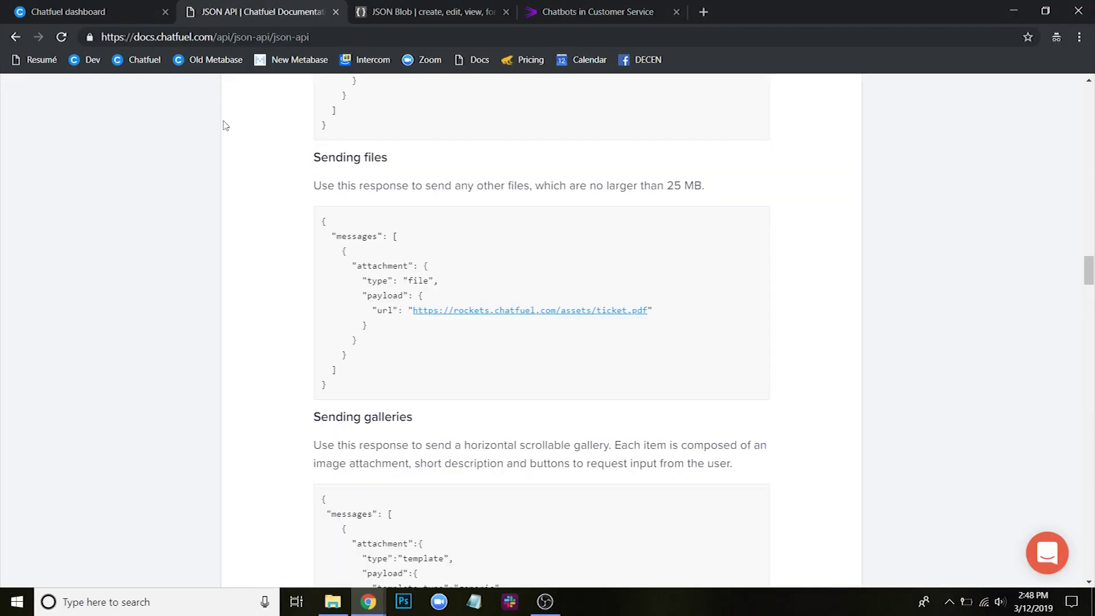
key(F11)
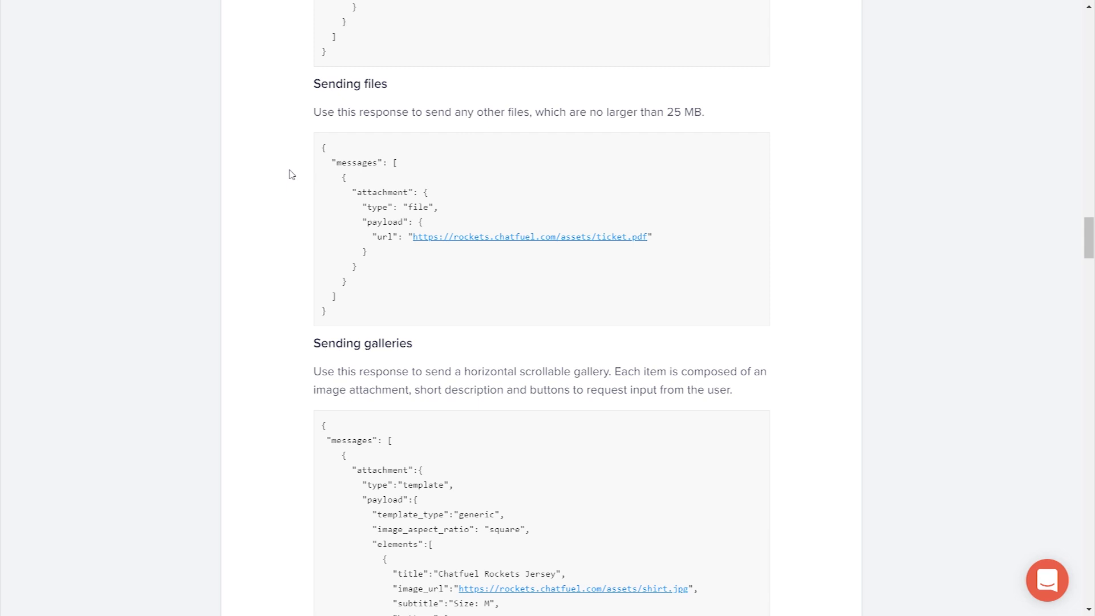
drag(376, 317, 311, 150)
key(ctrl+c)
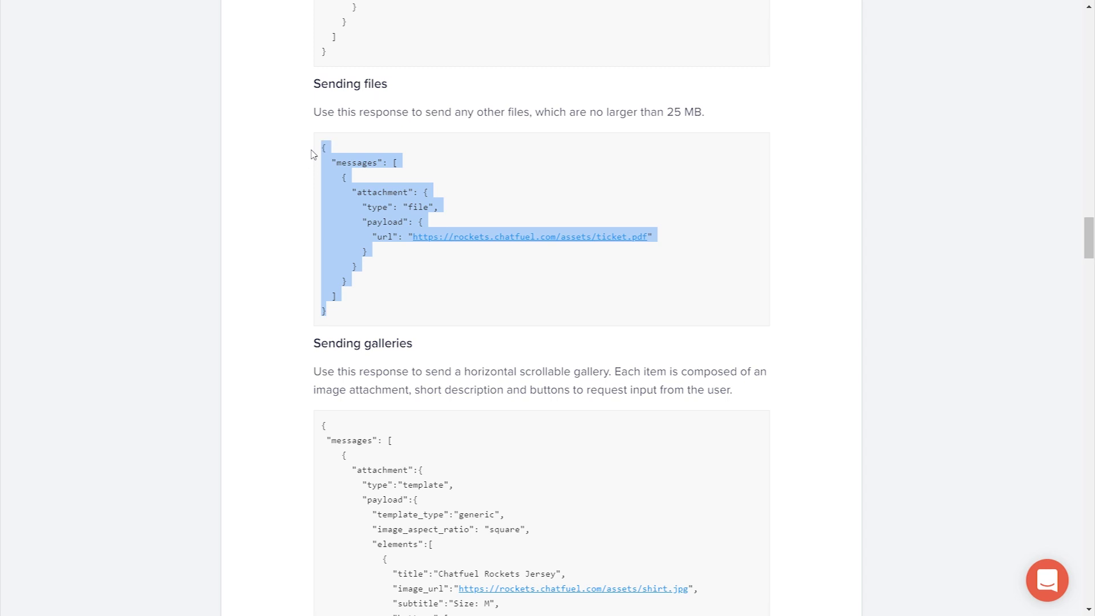
- Replace the JSON Blob sample with the Sending files JSON, then select the Accenture PDF's web address
click(382, 8)
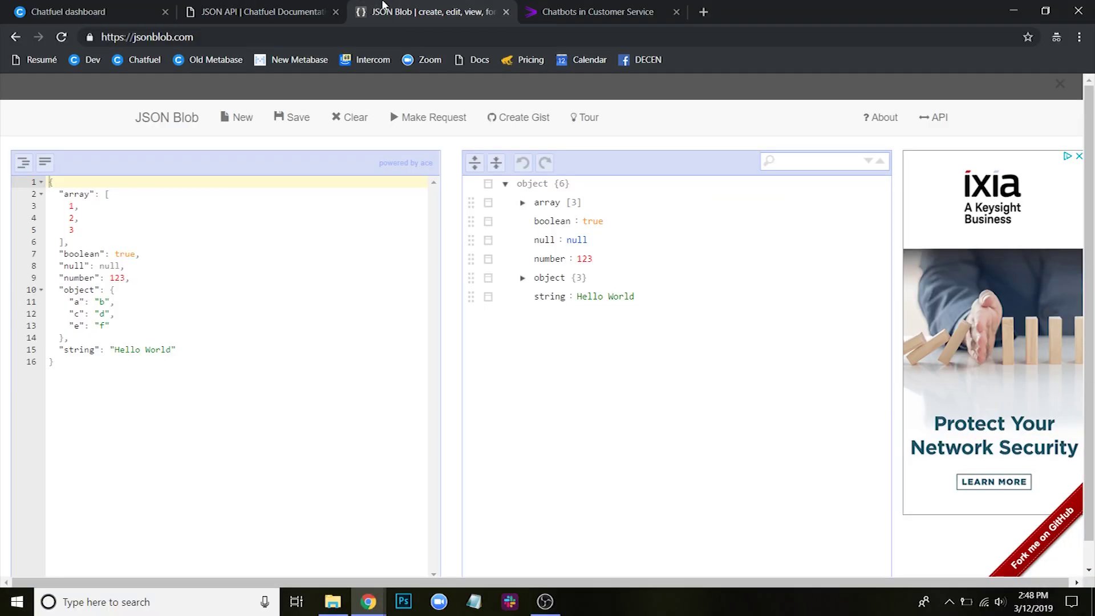
key(F11)
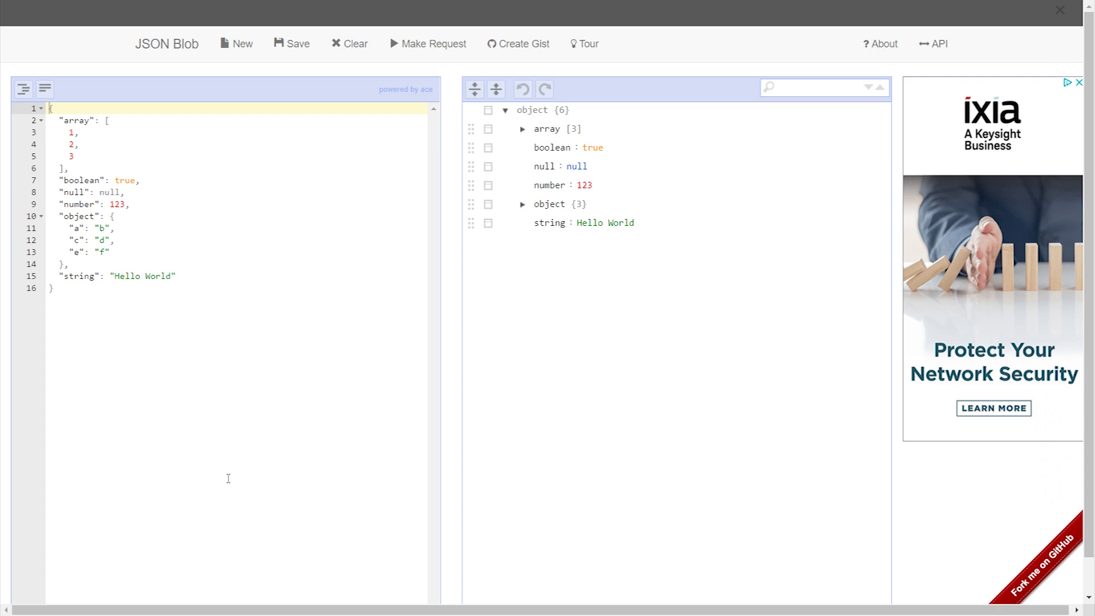
click(228, 478)
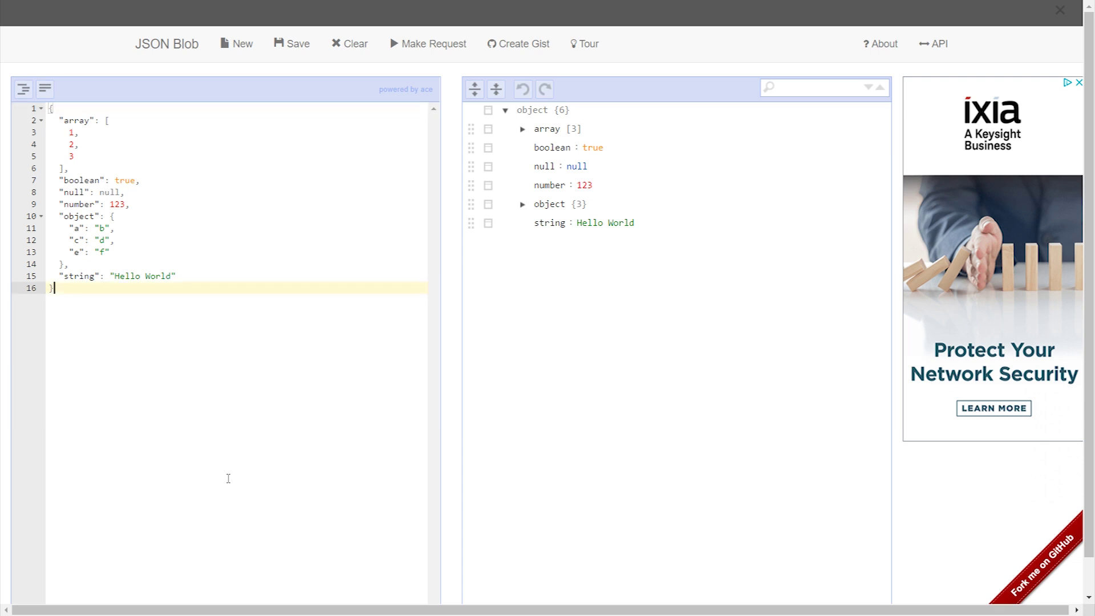
key(ctrl+a)
key(ctrl+v)
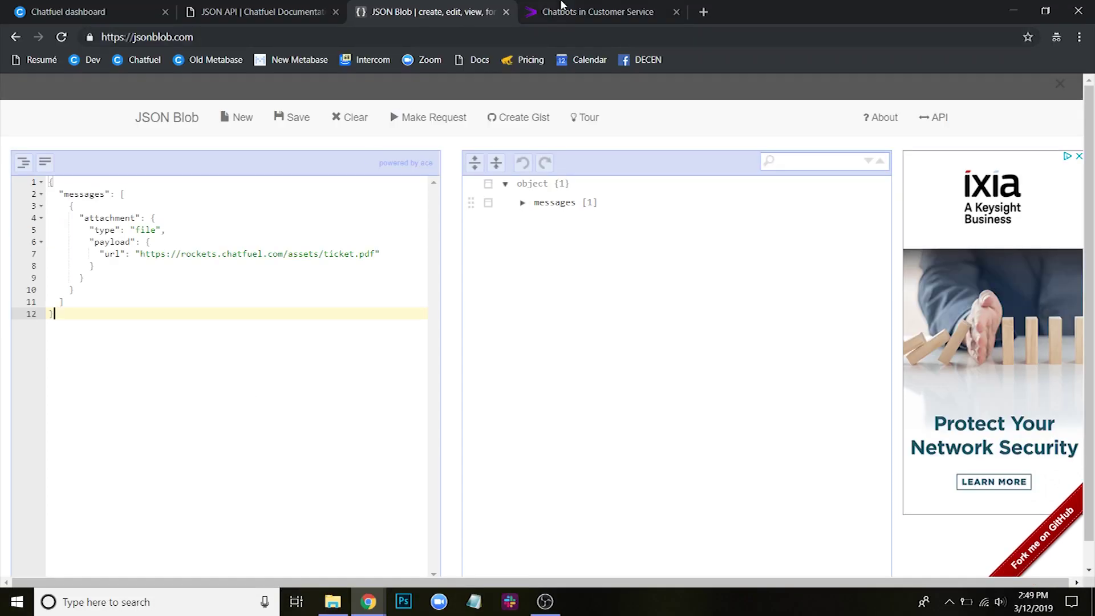
click(609, 8)
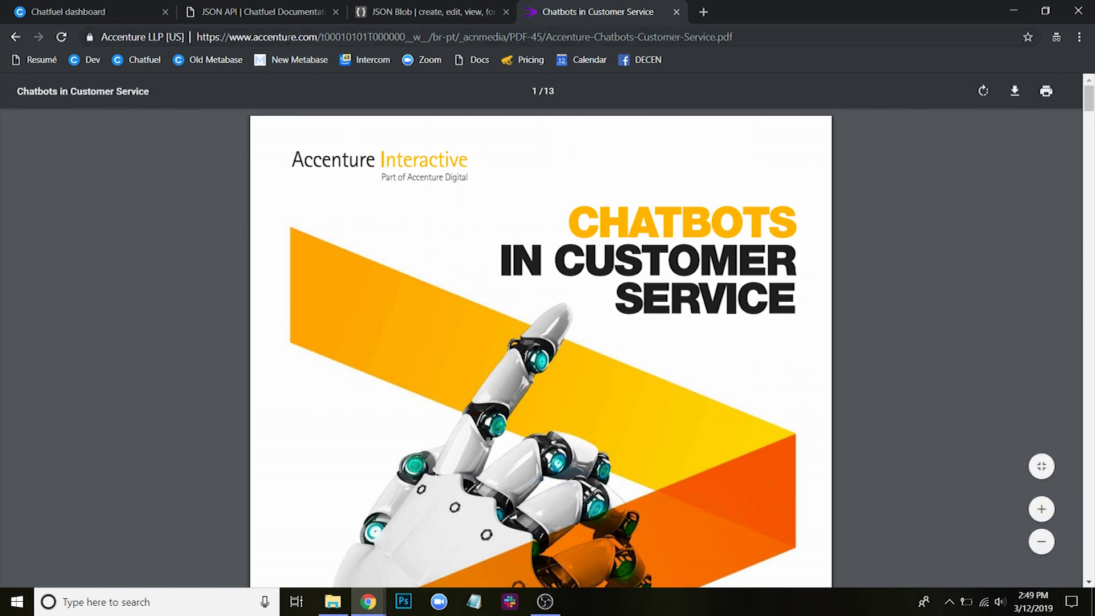
click(293, 37)
key(ctrl+c)
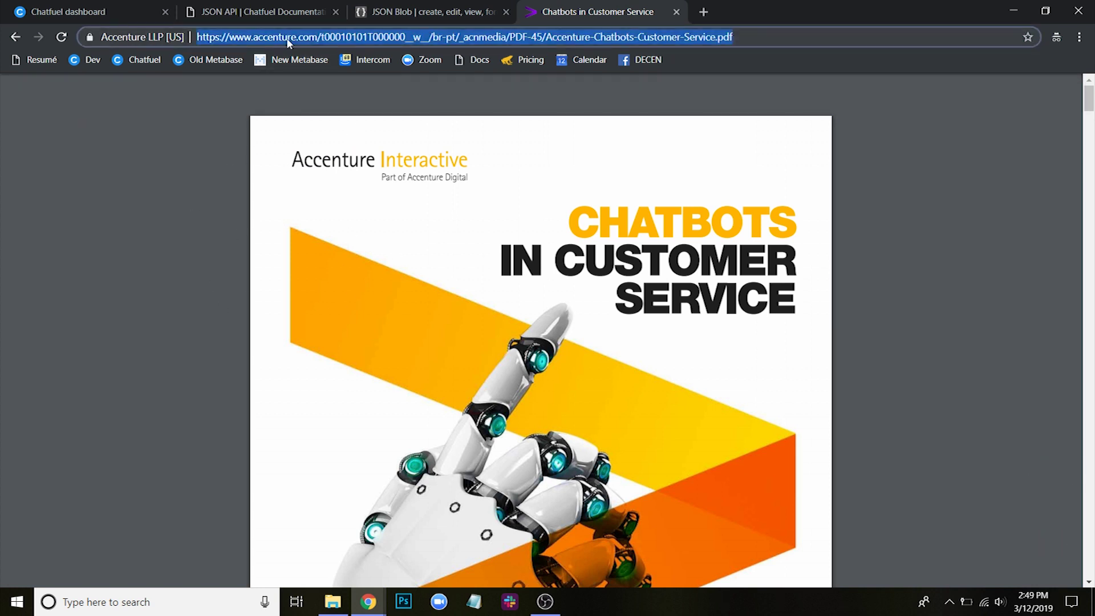
- Swap the line 7 url for the Accenture-Chatbots-Customer-Service.pdf address, save the blob, and select its link
click(434, 11)
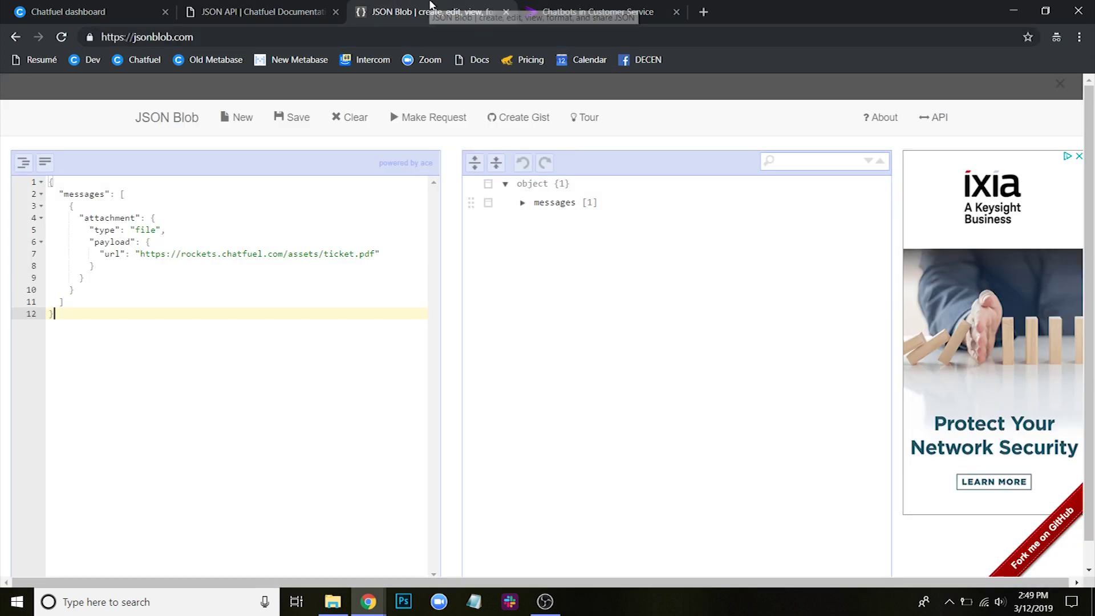
key(F11)
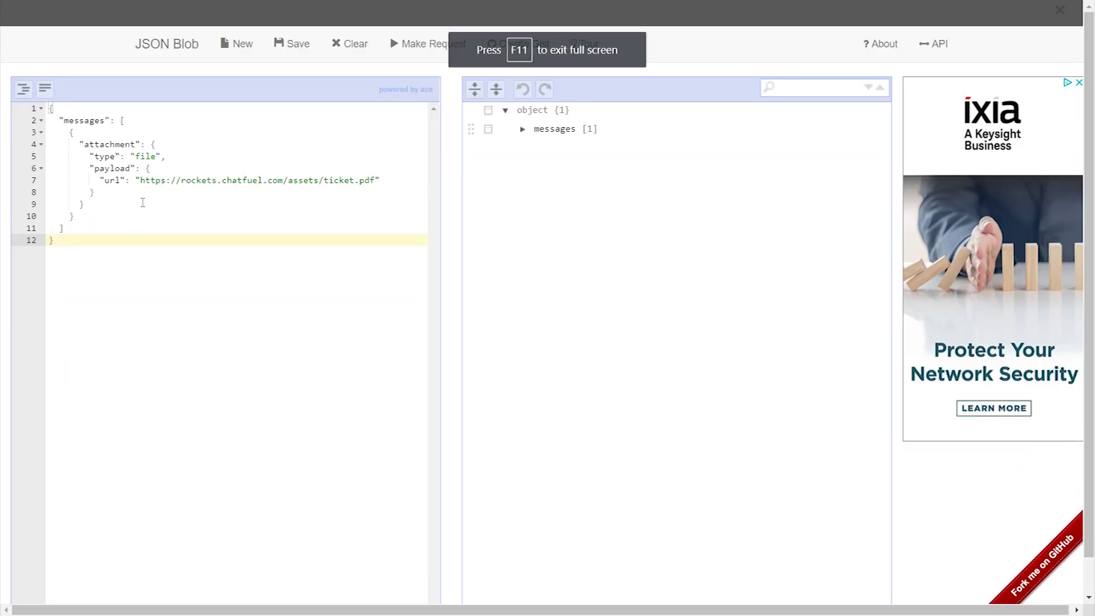
drag(140, 180, 376, 180)
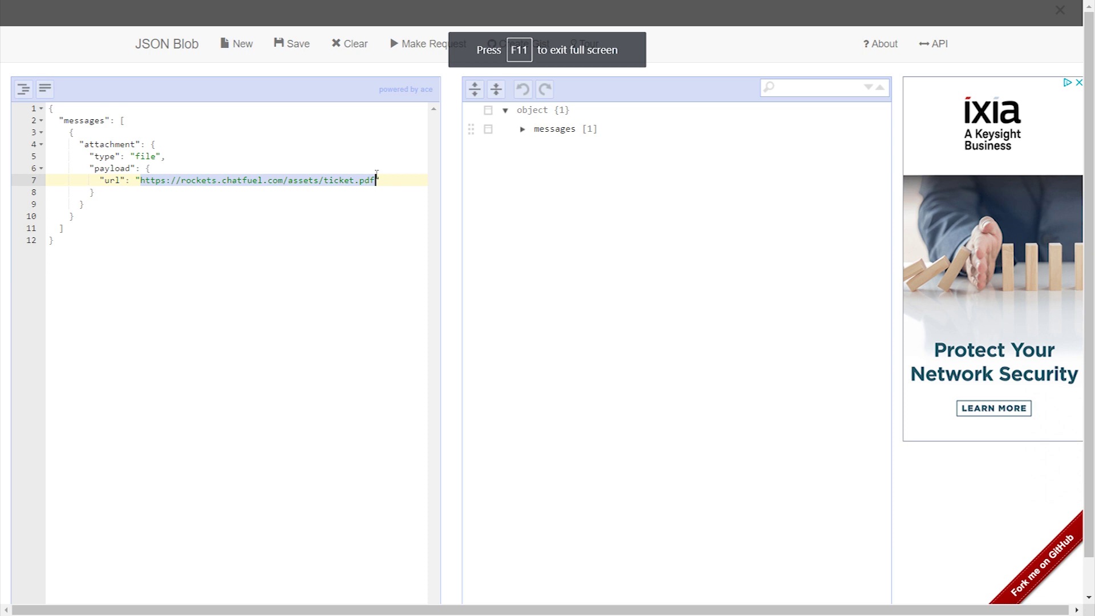
key(ctrl+v)
click(303, 320)
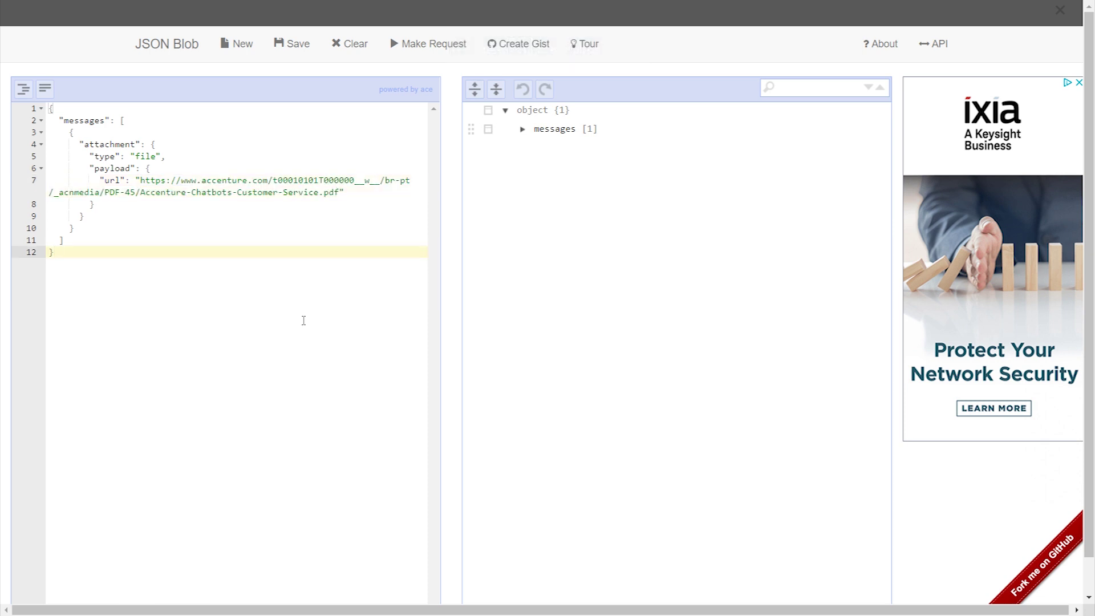
click(308, 46)
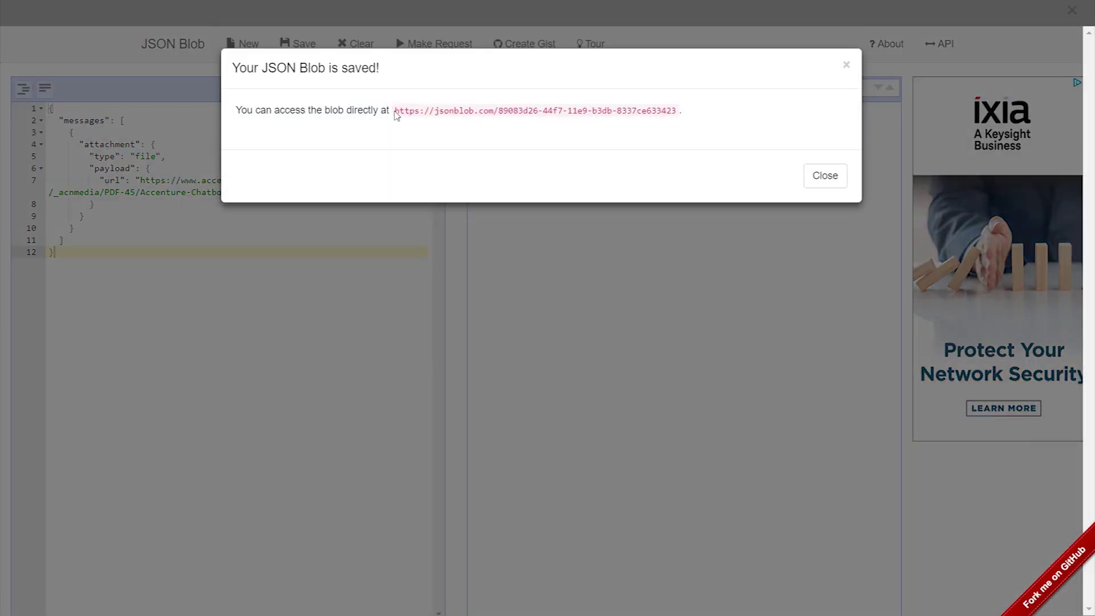
drag(395, 111, 679, 108)
key(ctrl+c)
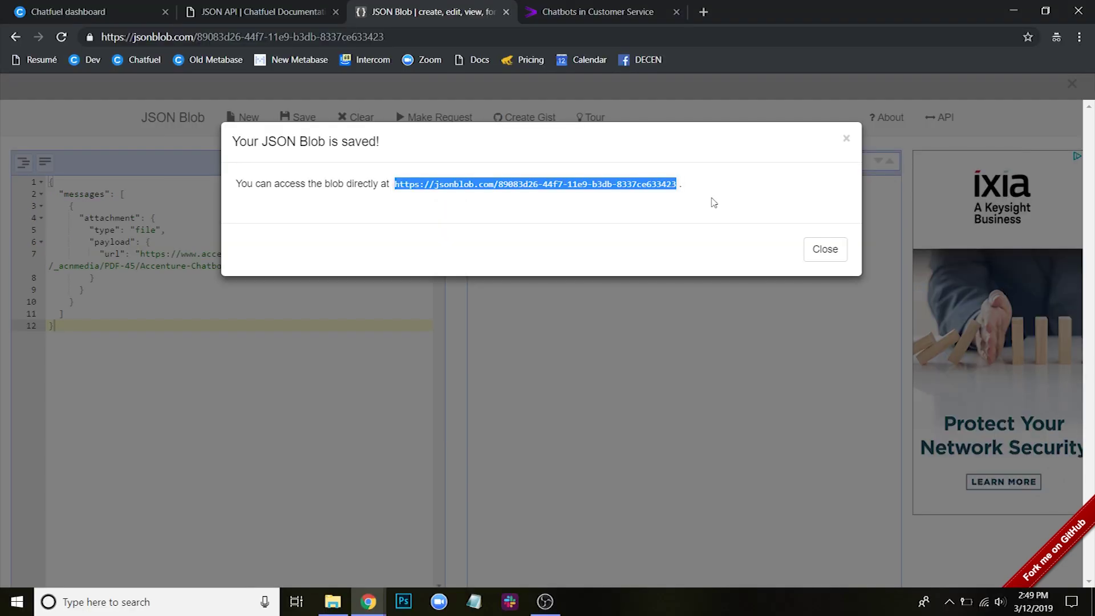
- Paste the blob link into the JSON API URL field and add 'api/' after jsonblob.com/
click(63, 11)
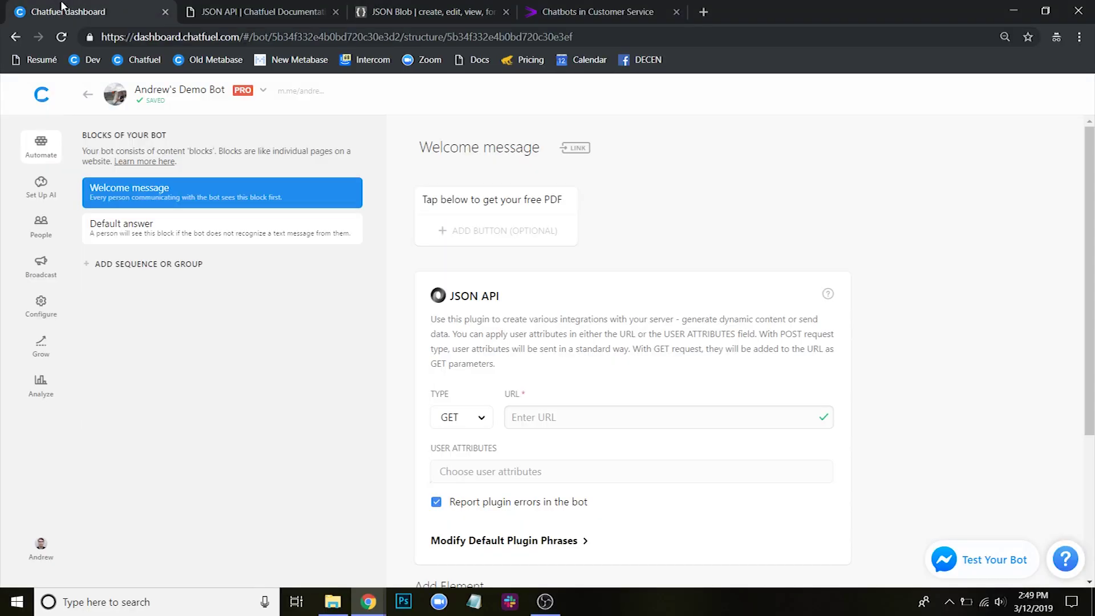
key(F11)
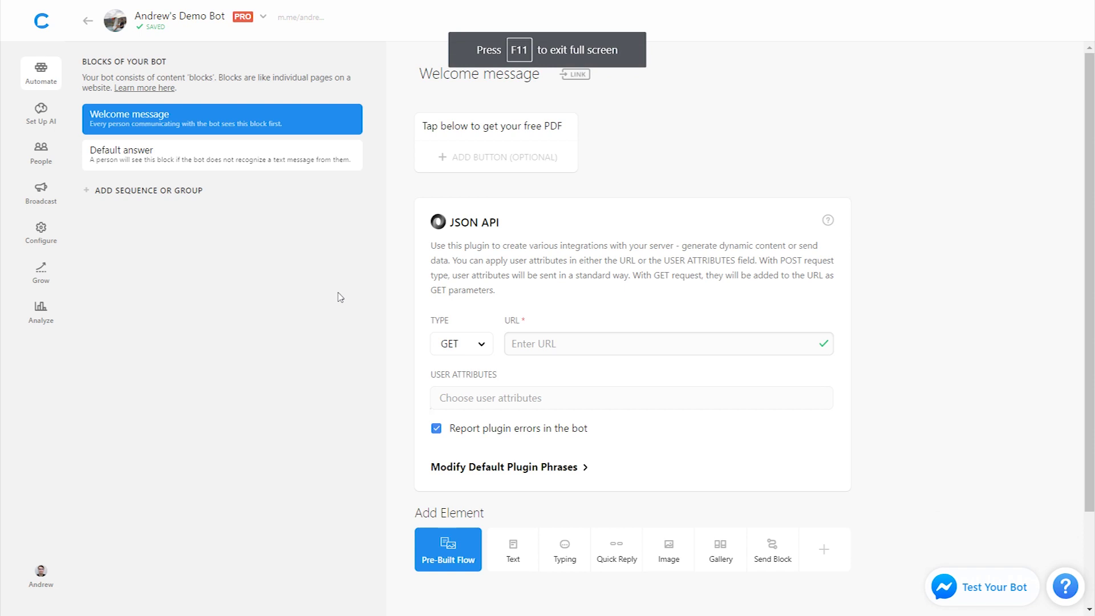
click(713, 344)
key(ctrl+v)
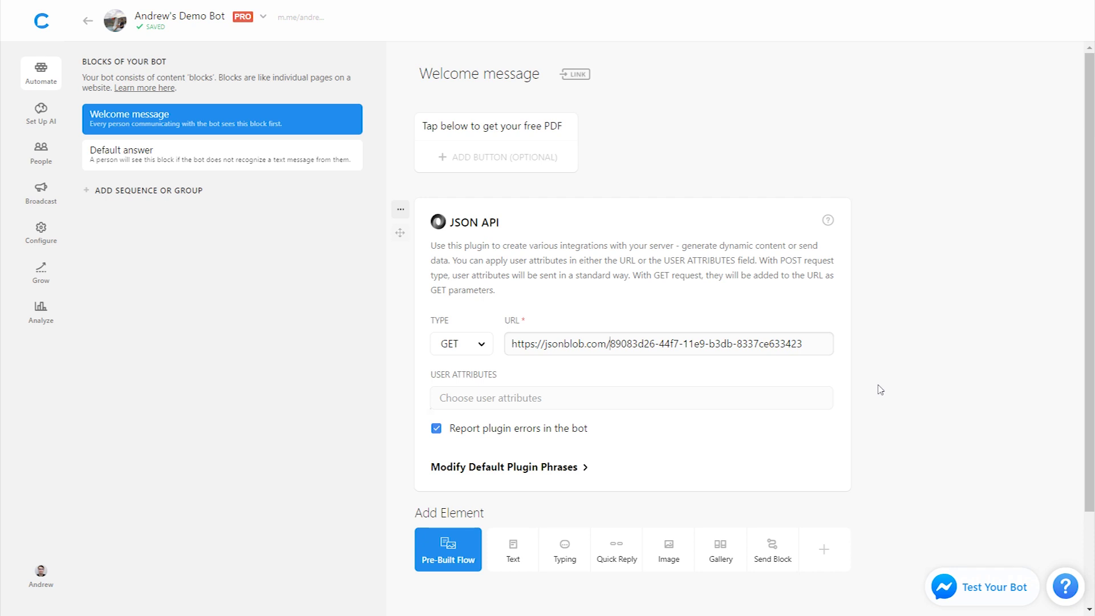
text(api/)
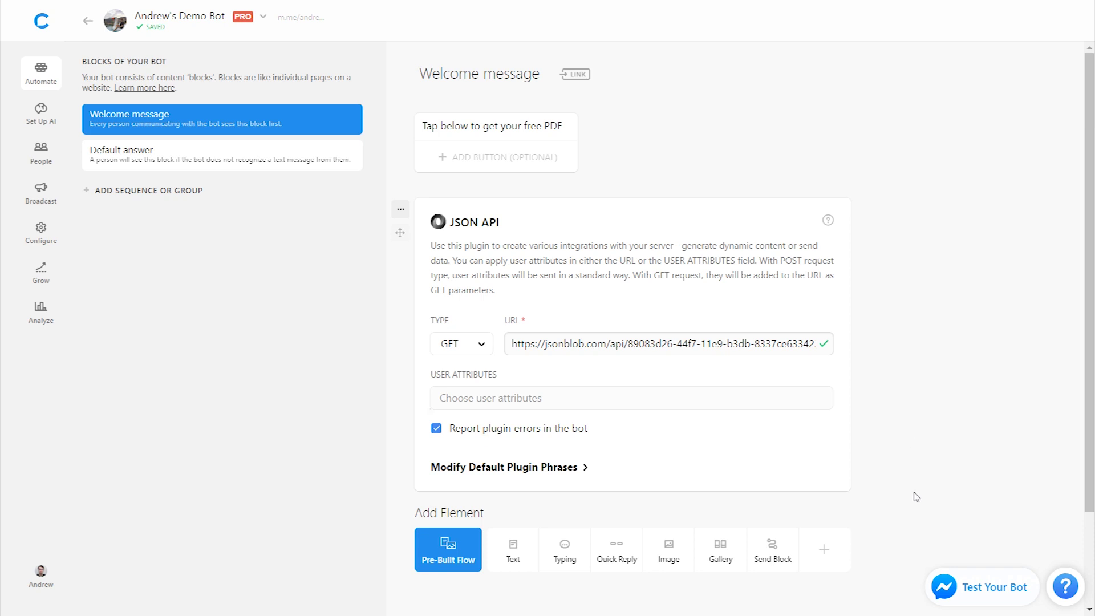
- Launch Test Your Bot to try the welcome message in Messenger
click(1013, 591)
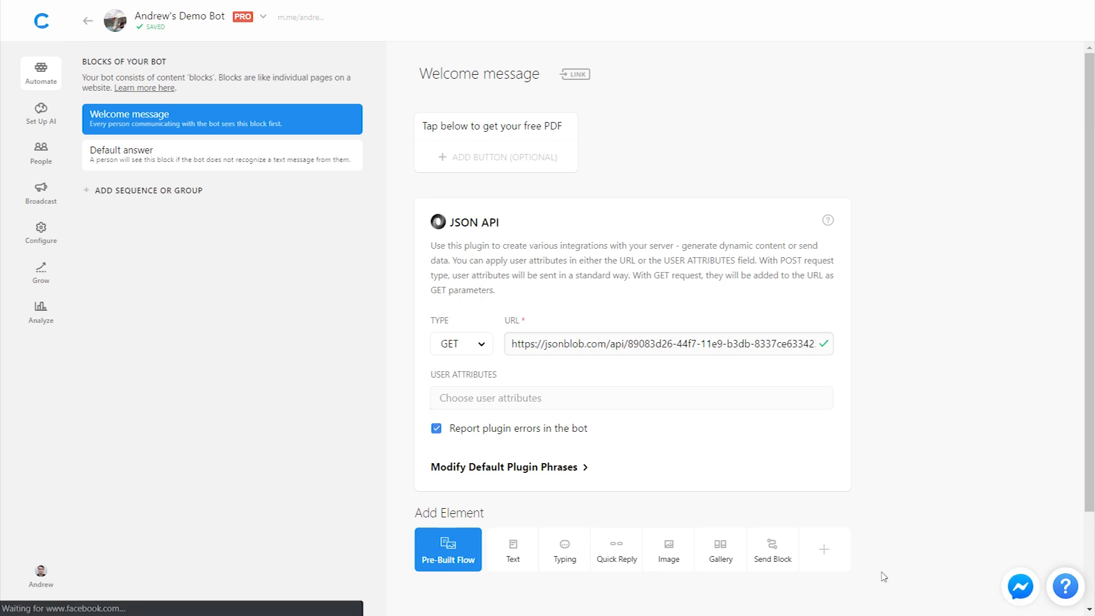